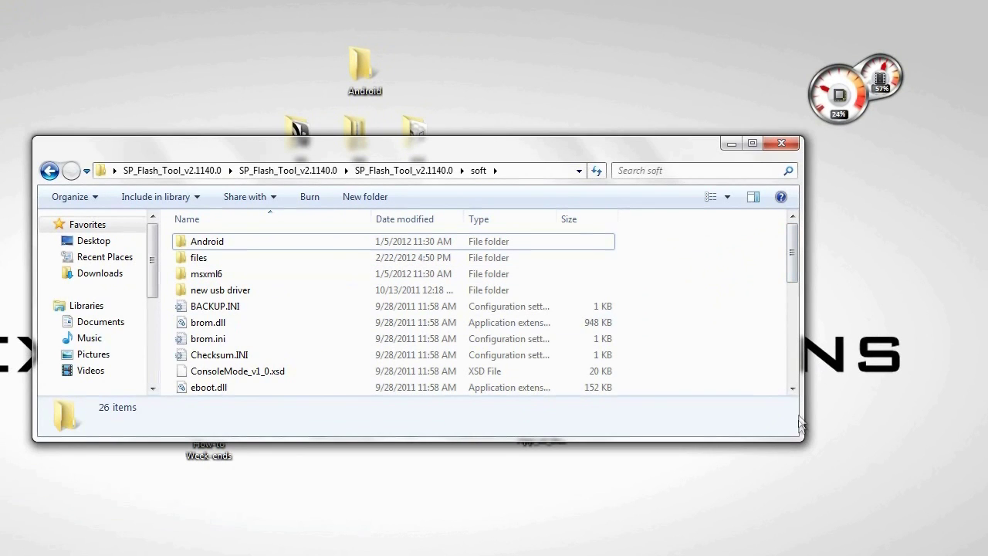
Launch Flash_tool.exe from the soft folder in Windows Explorer.
scroll(792, 372, down, 1)
scroll(793, 372, down, 3)
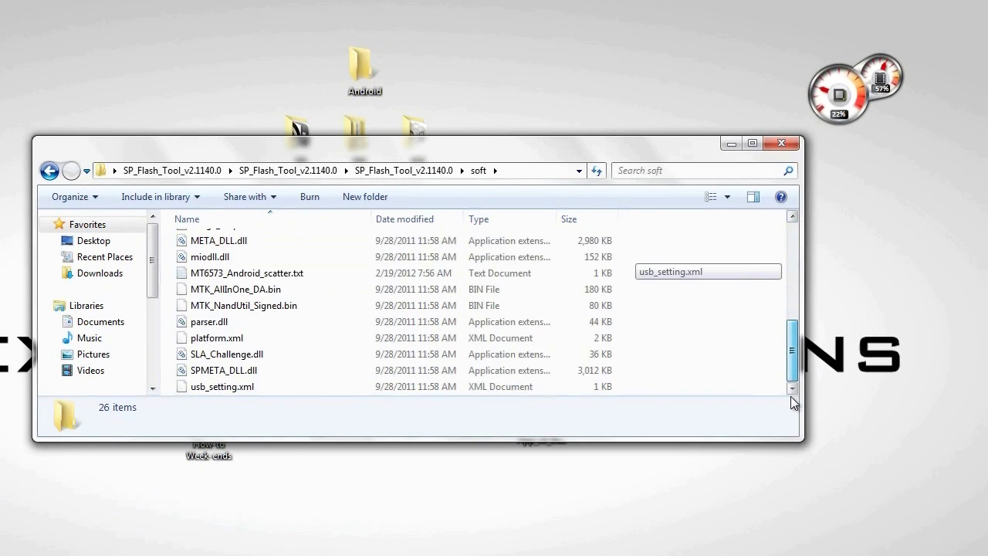
scroll(792, 324, up, 2)
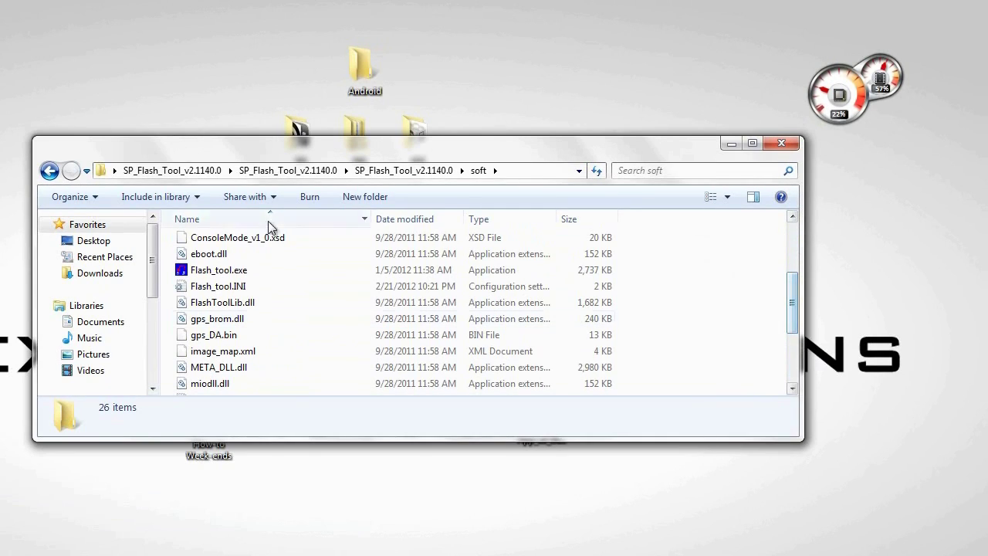
double_click(243, 267)
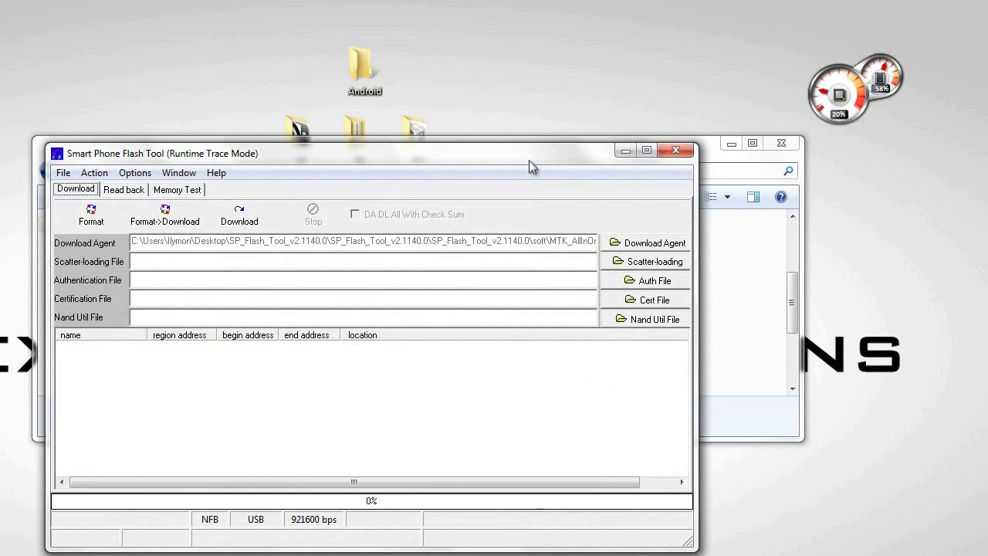
drag(529, 160, 574, 109)
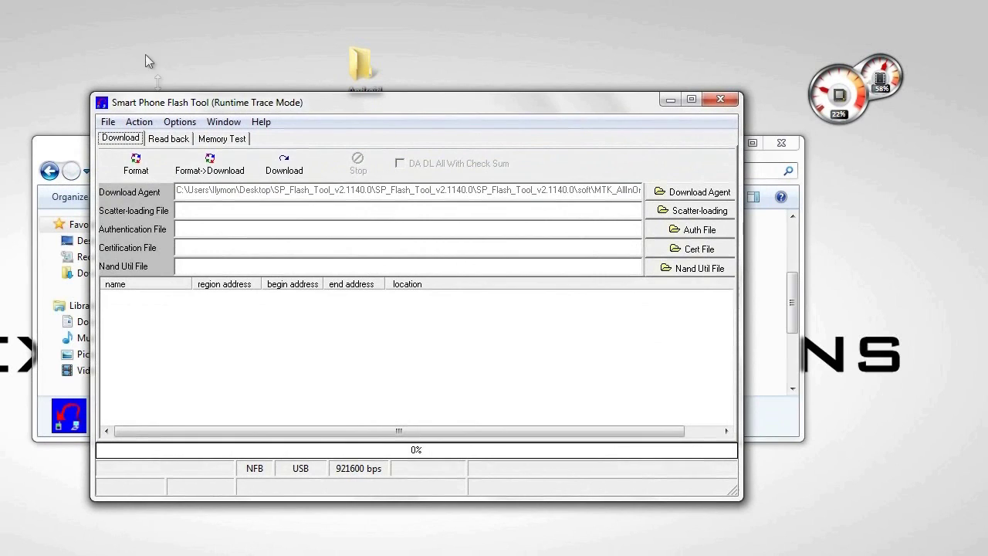
click(179, 121)
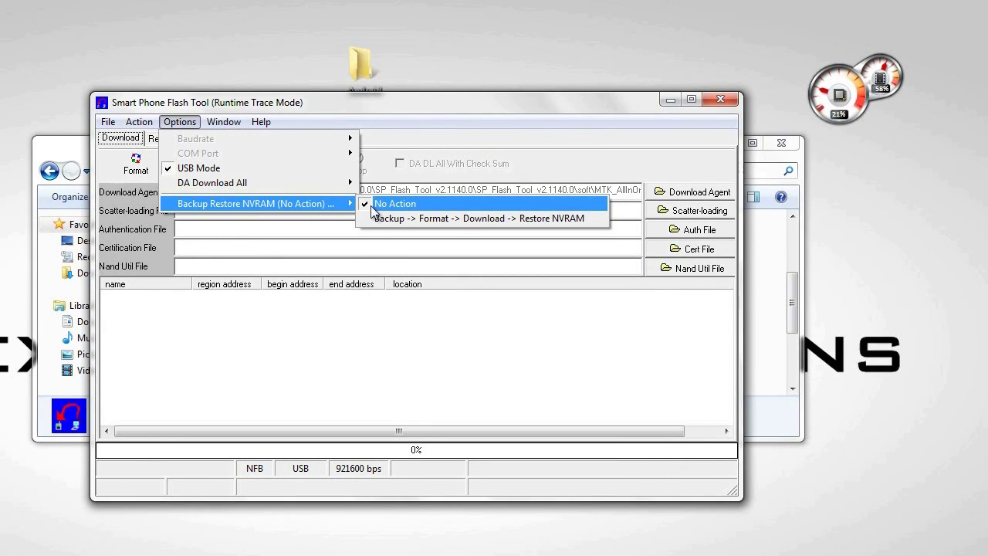
mouse_move(256, 203)
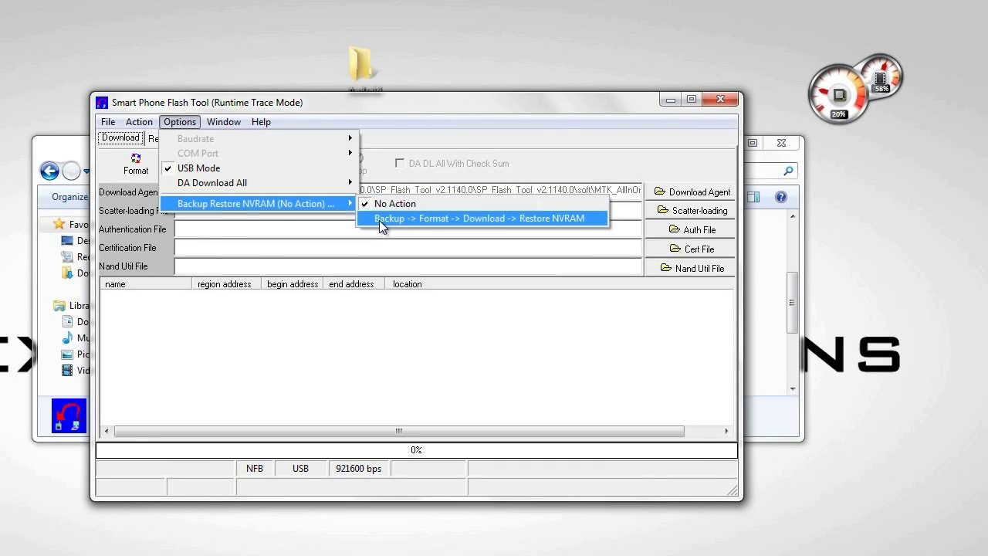
click(402, 109)
click(179, 122)
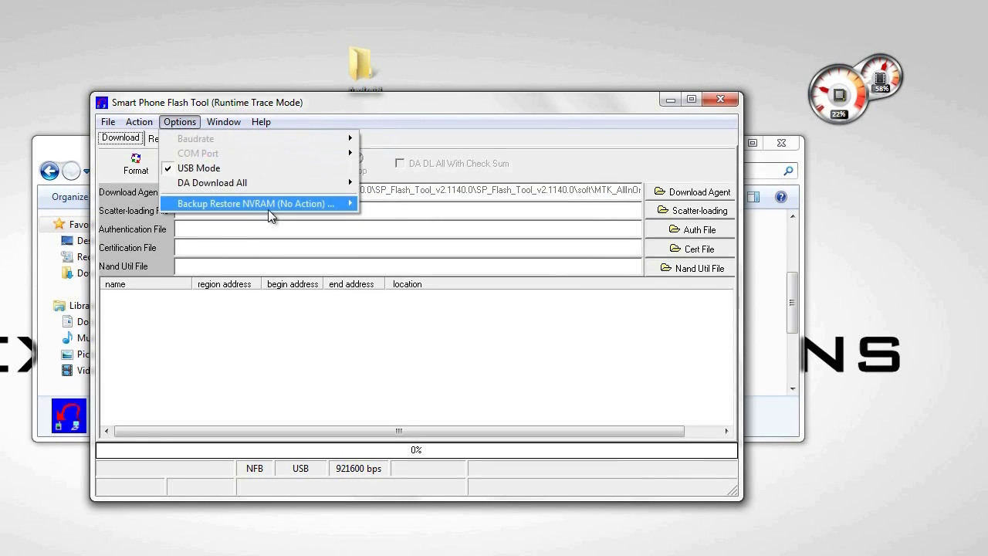
click(449, 117)
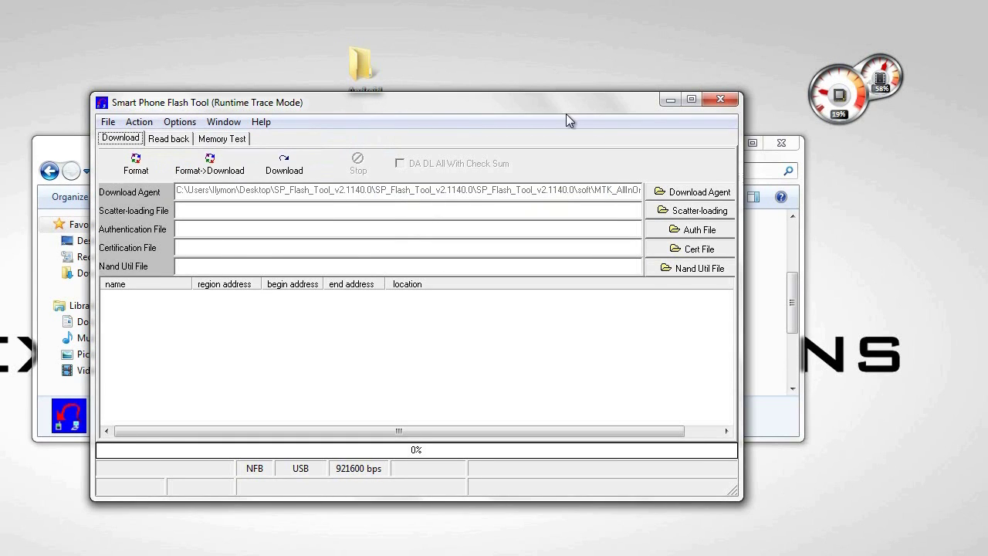
Minimize the flash tool, inspect the files subfolder's scatter and images, then return to soft.
click(670, 101)
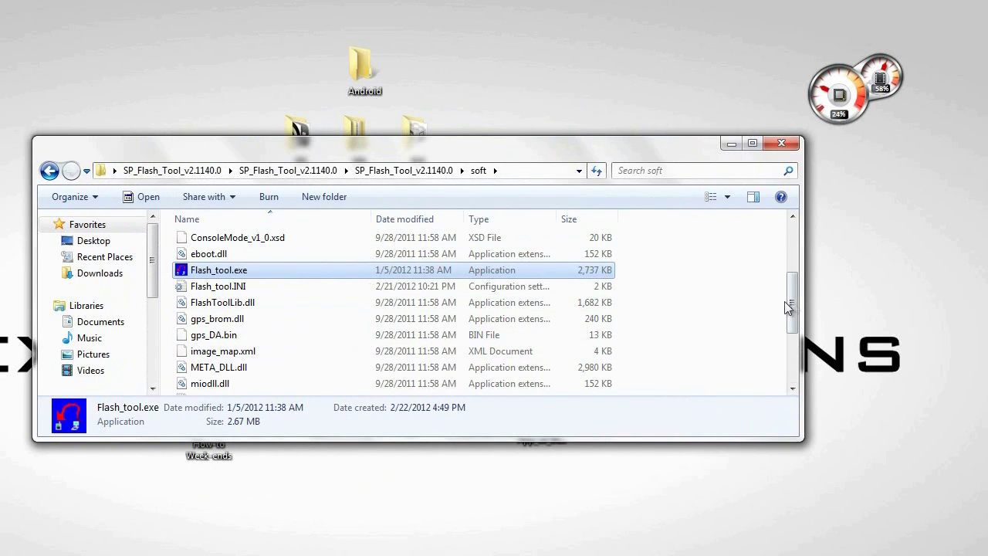
drag(791, 301, 795, 212)
double_click(315, 261)
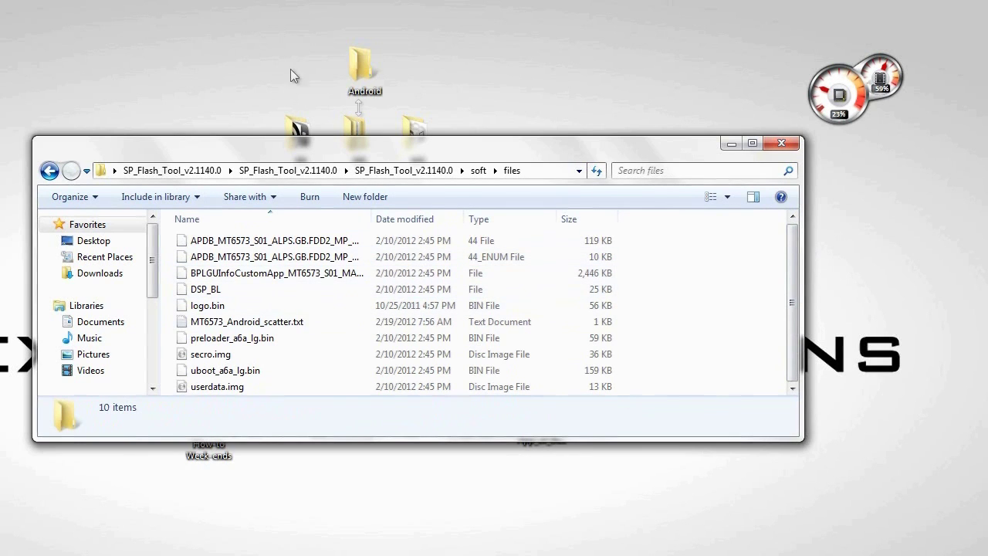
click(479, 171)
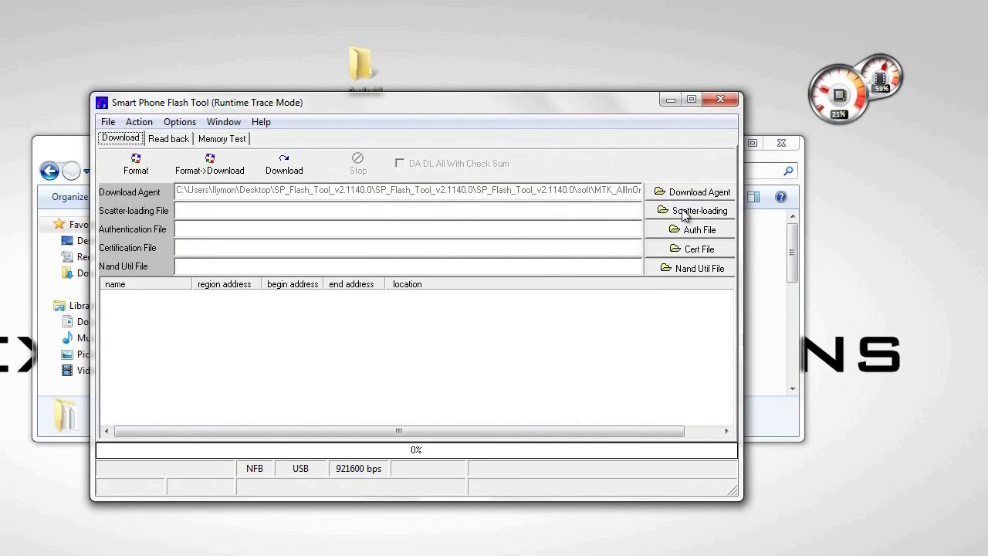
Load MT6573_Android_scatter.txt as the scatter file and acknowledge the bootloader warning.
click(682, 213)
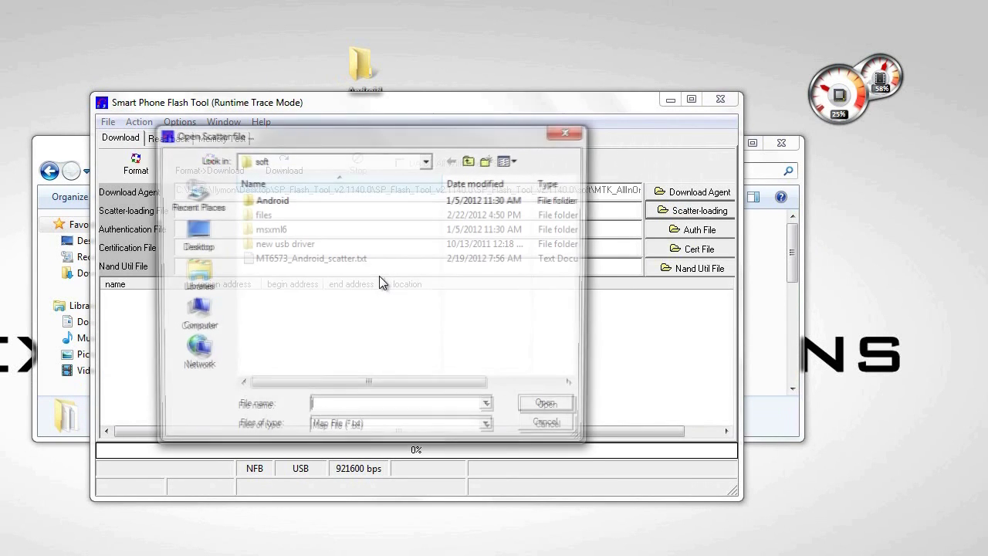
click(368, 259)
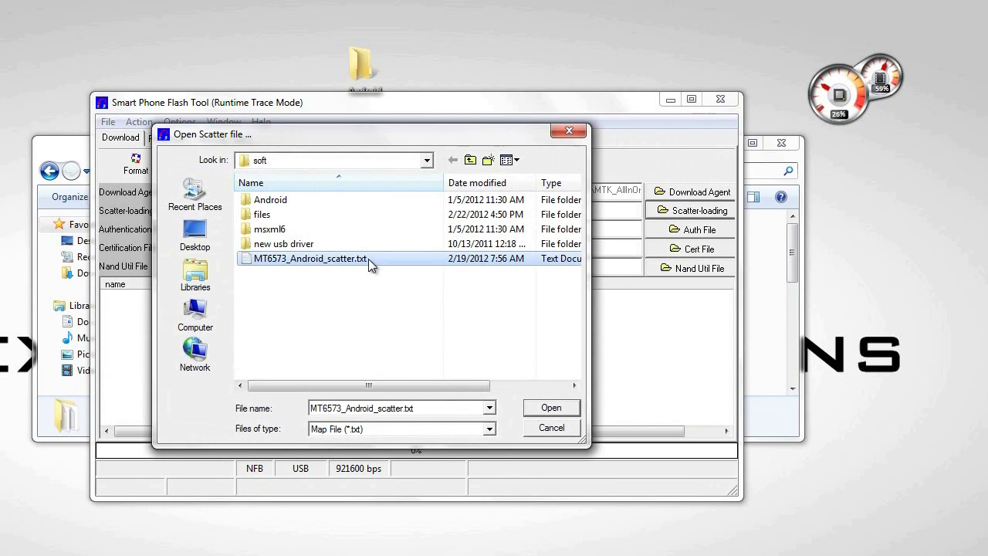
click(551, 409)
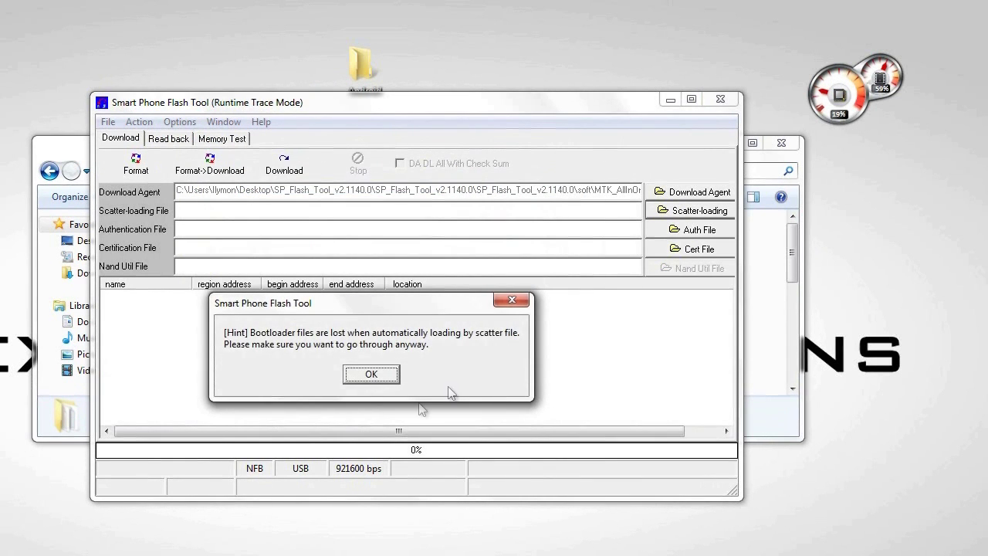
click(371, 375)
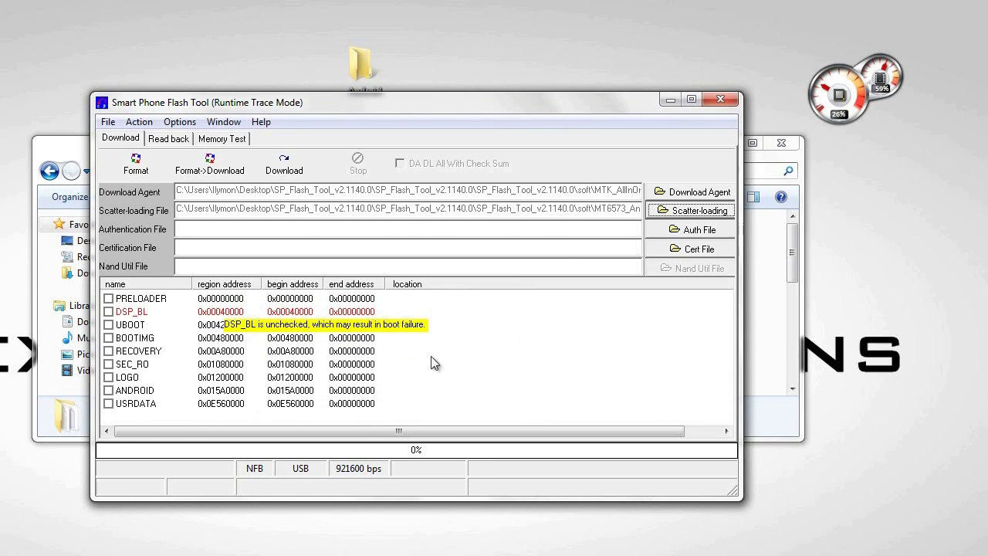
Tick the USRDATA, LOGO, SEC_RO, RECOVERY and BOOTIMG partitions, leaving PRELOADER and DSP_BL unticked.
click(108, 404)
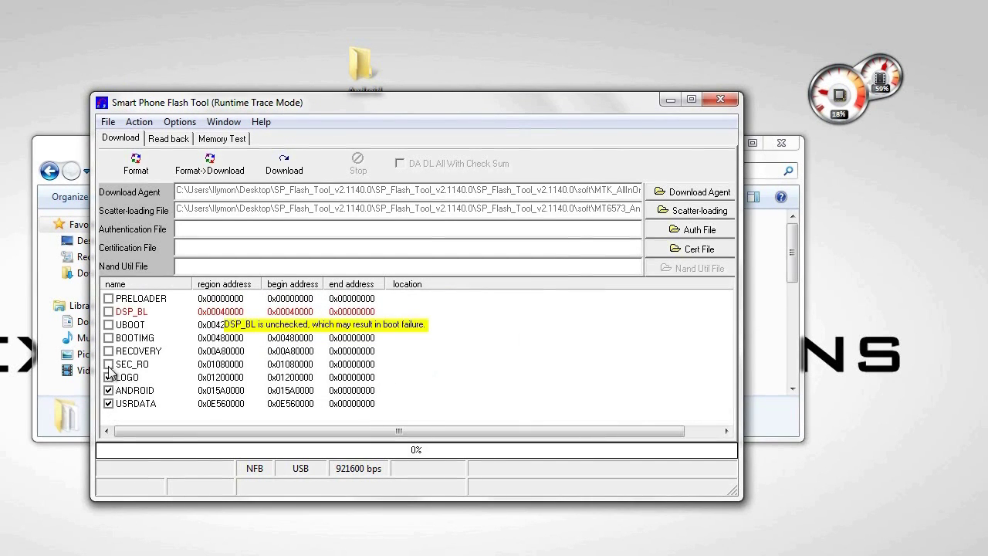
click(109, 377)
click(108, 351)
click(109, 337)
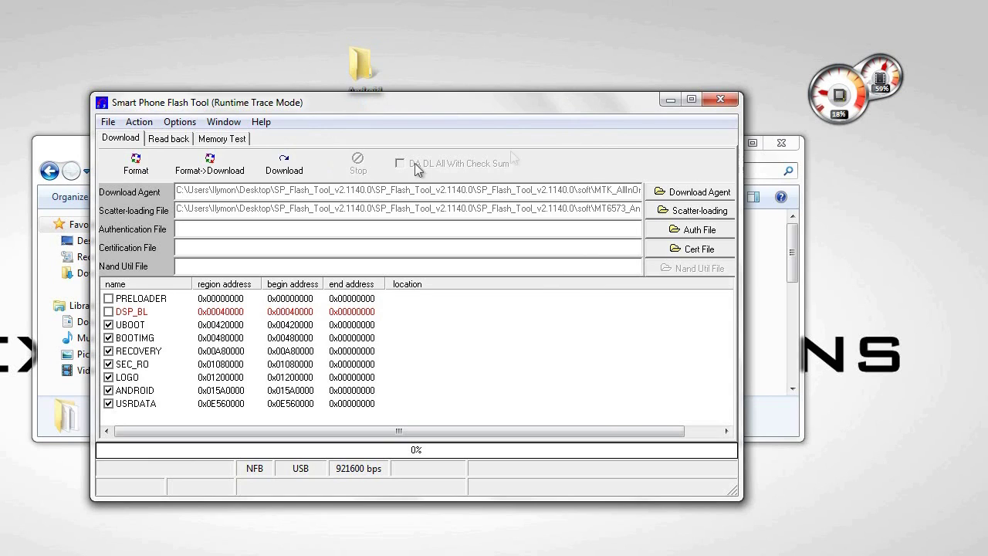
Attempt the download, dismiss the missing image-path warning, and close SP Flash Tool.
click(290, 158)
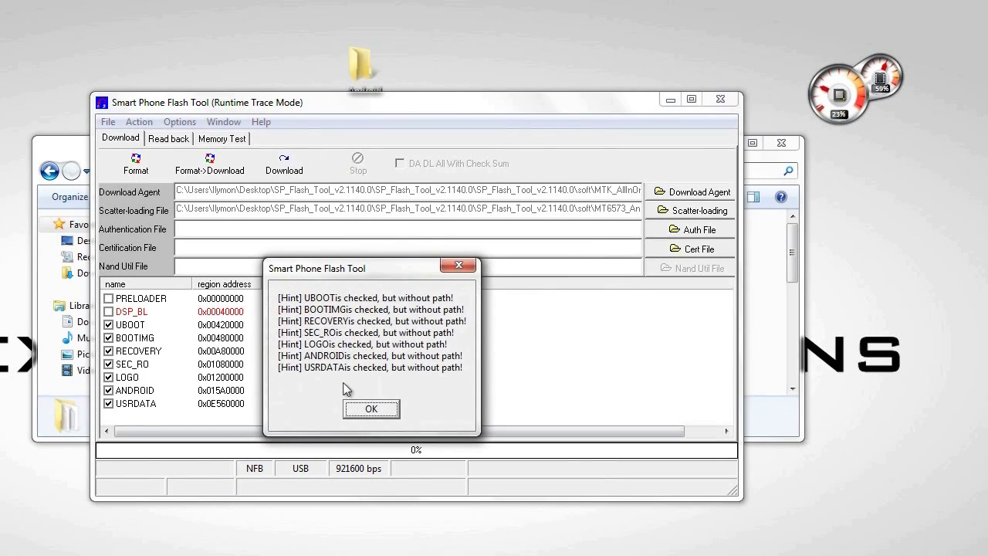
click(386, 412)
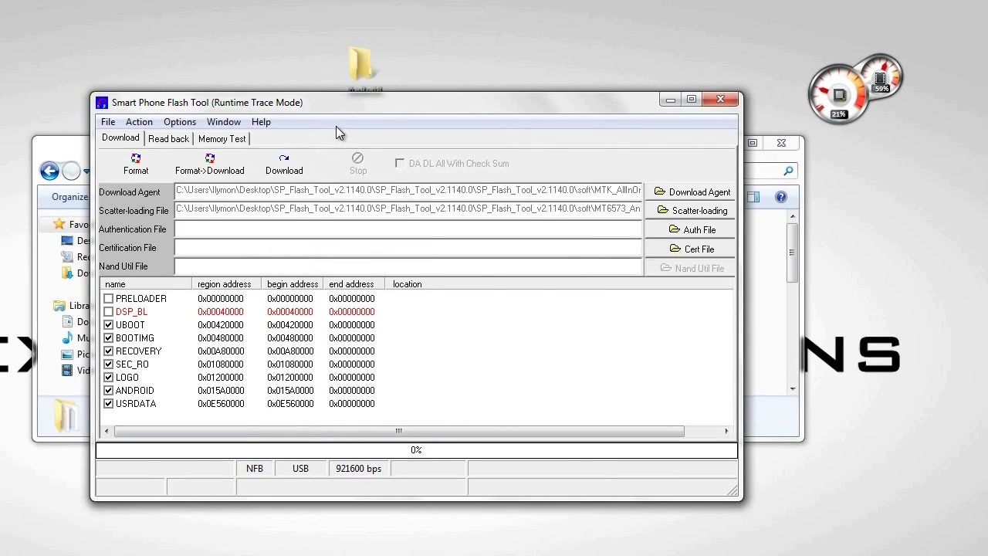
click(722, 100)
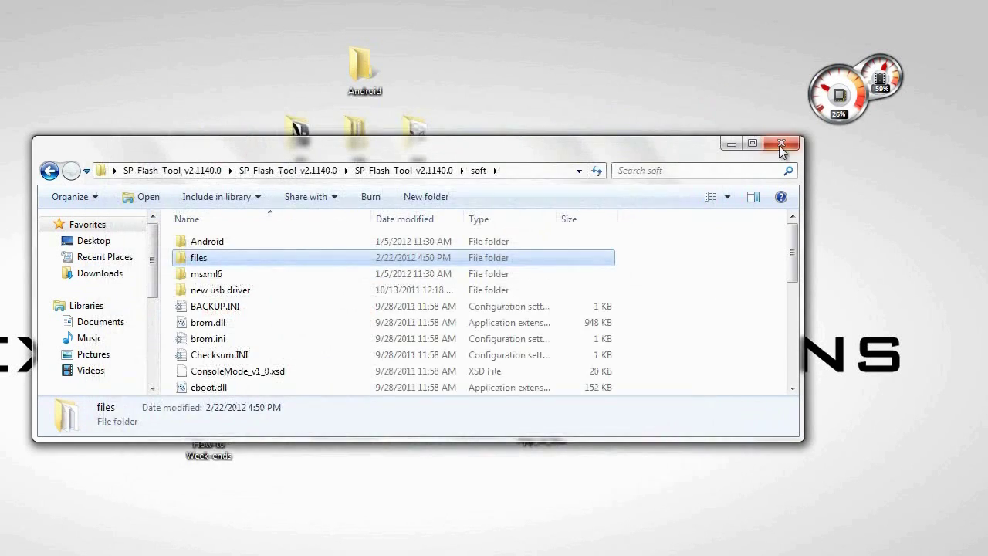